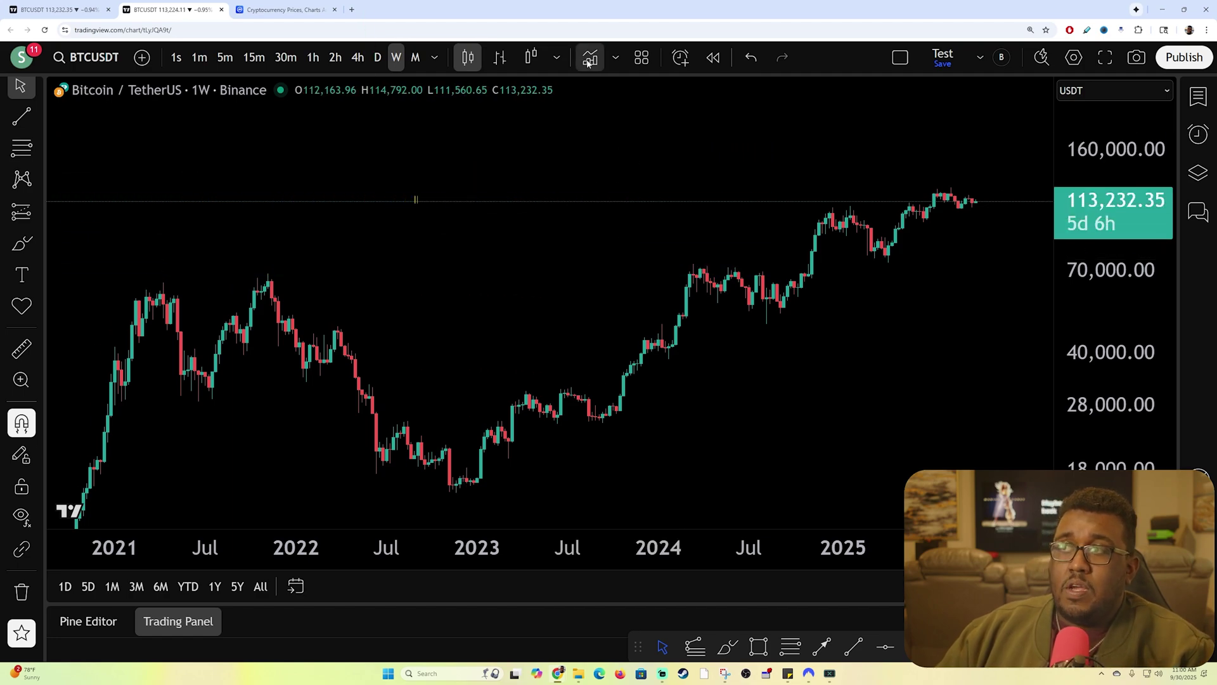
Add Moving Average Simple indicators to the BTCUSDT weekly chart from the indicator library.
key("slash")
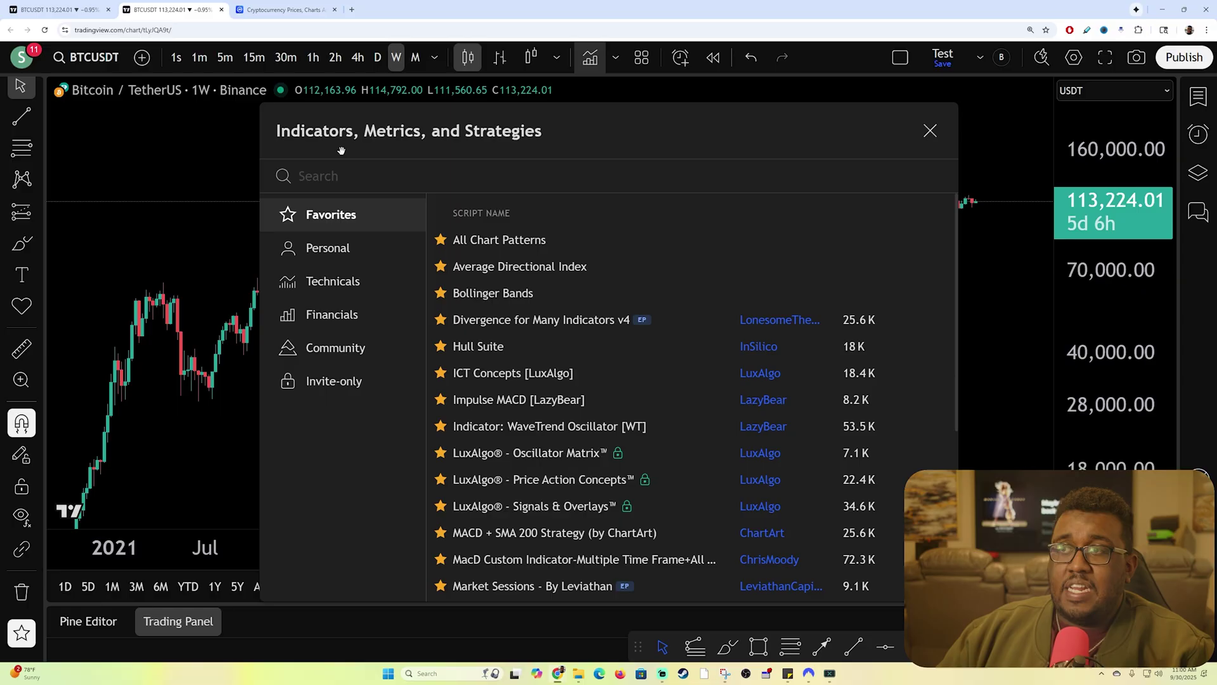
type("moving")
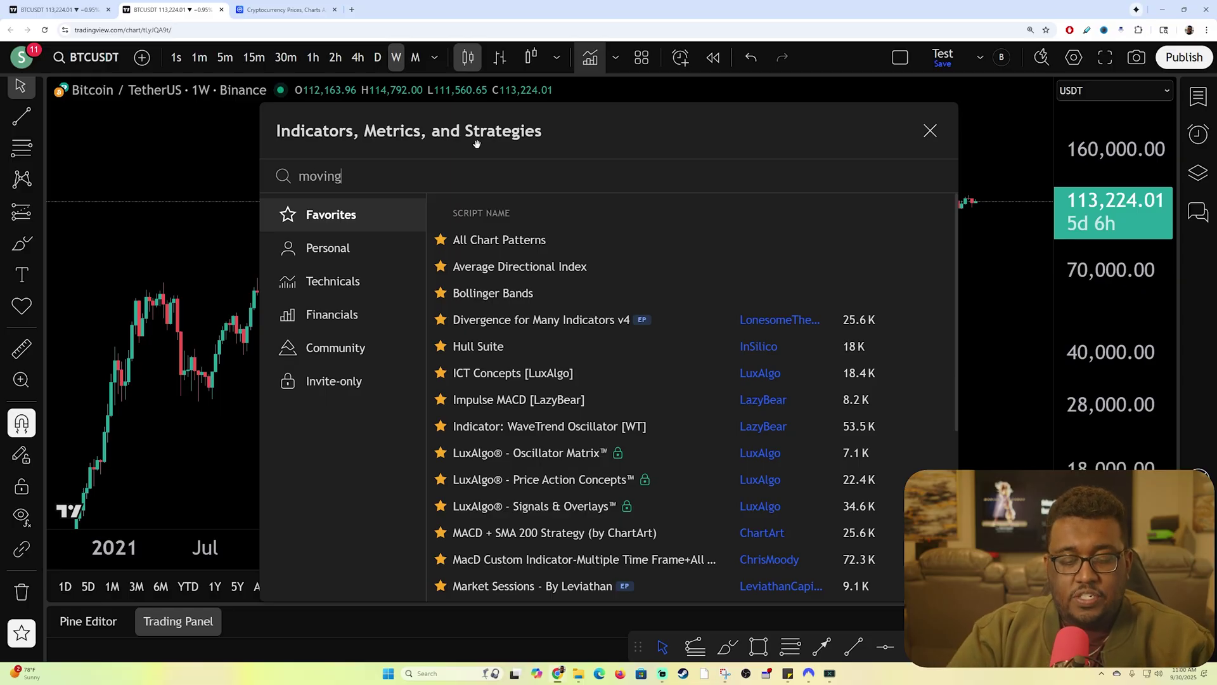
type(" average")
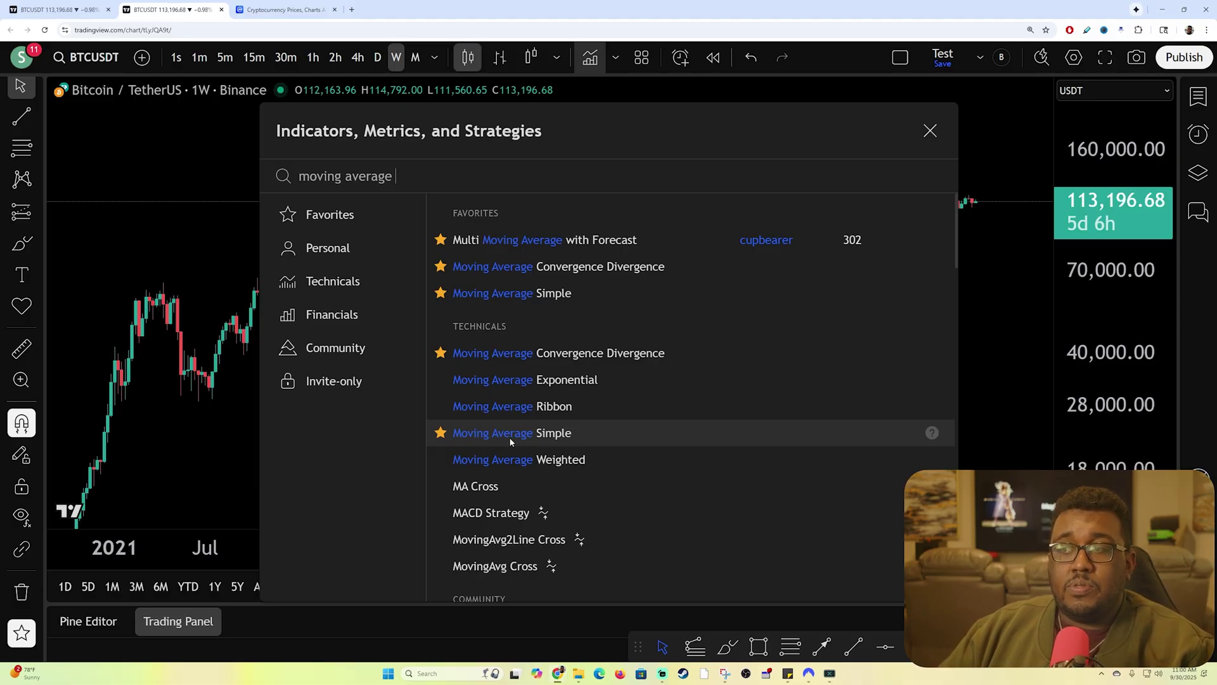
left_click(509, 437)
left_click(930, 131)
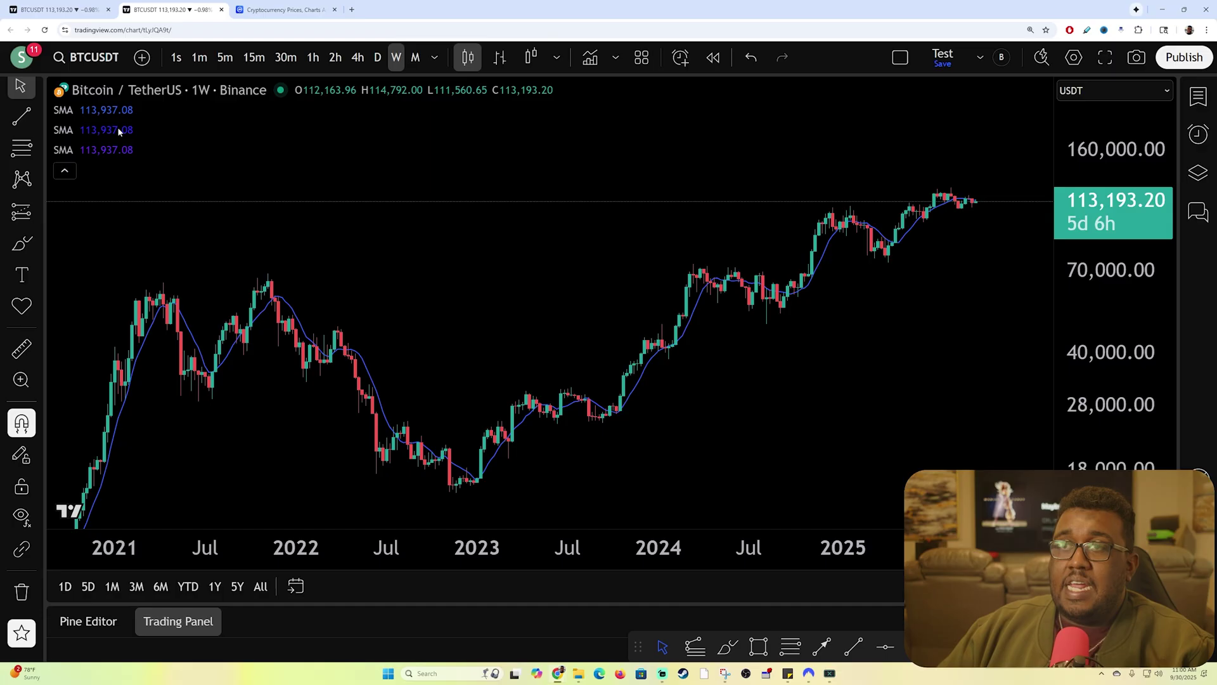
Change the first SMA's length and make it a green line at maximum thickness.
left_click(112, 110)
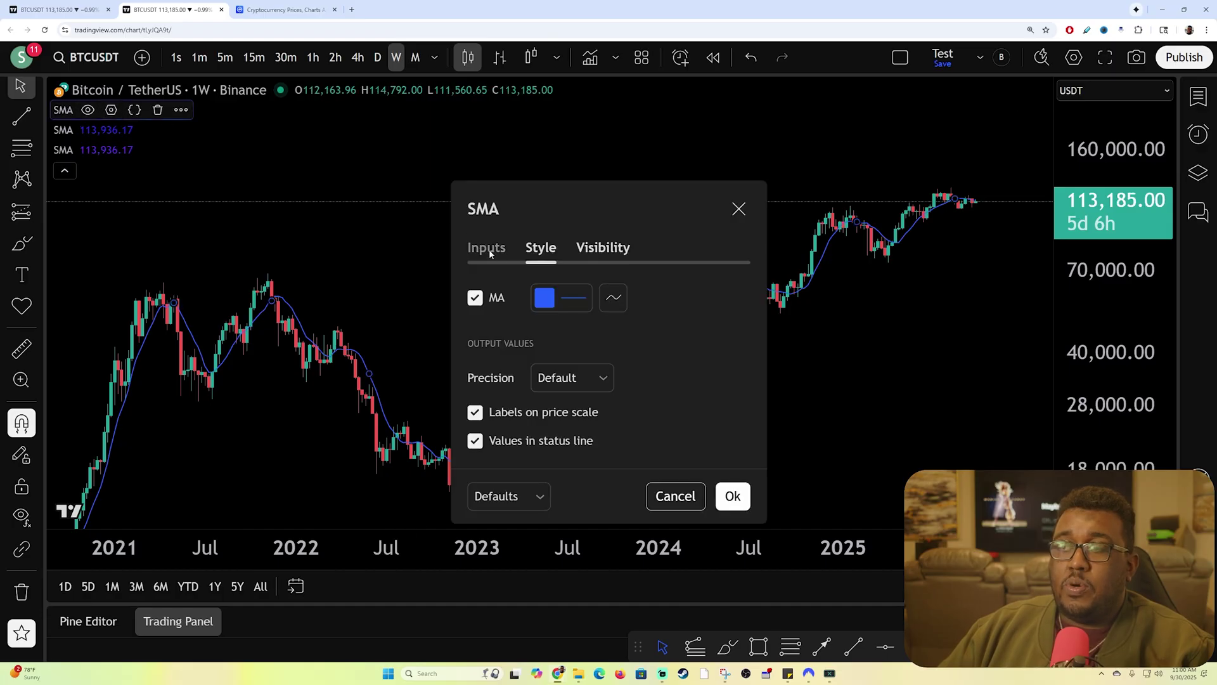
left_click(487, 248)
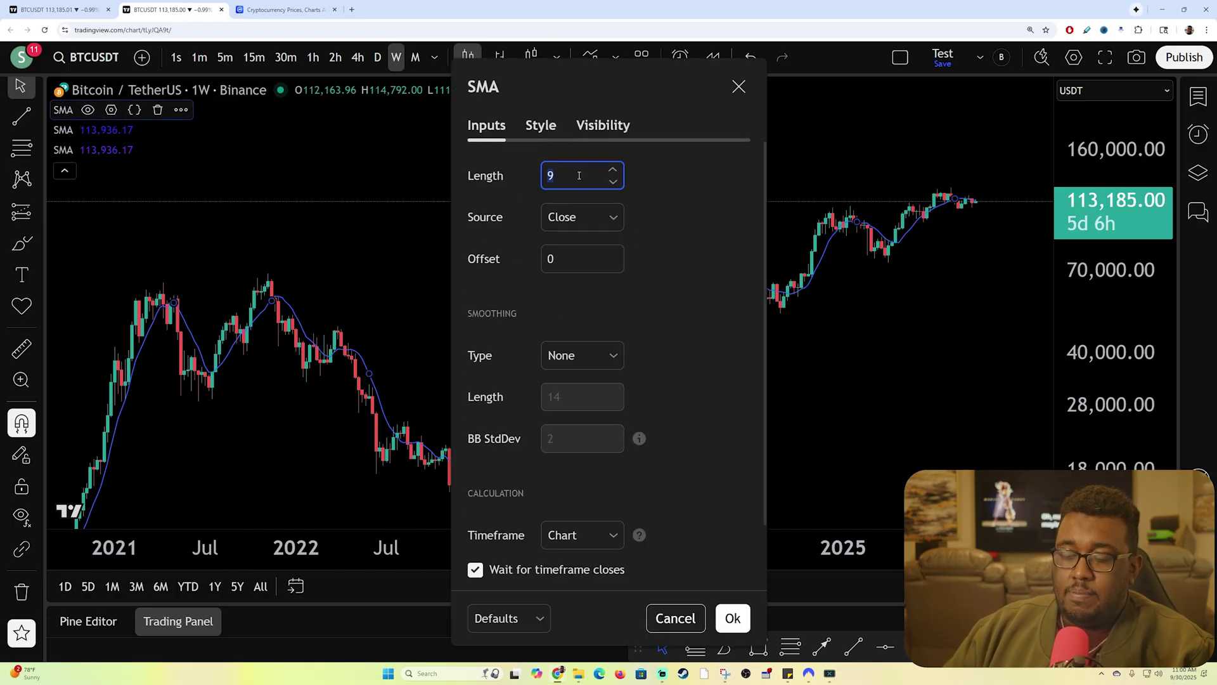
left_click(541, 125)
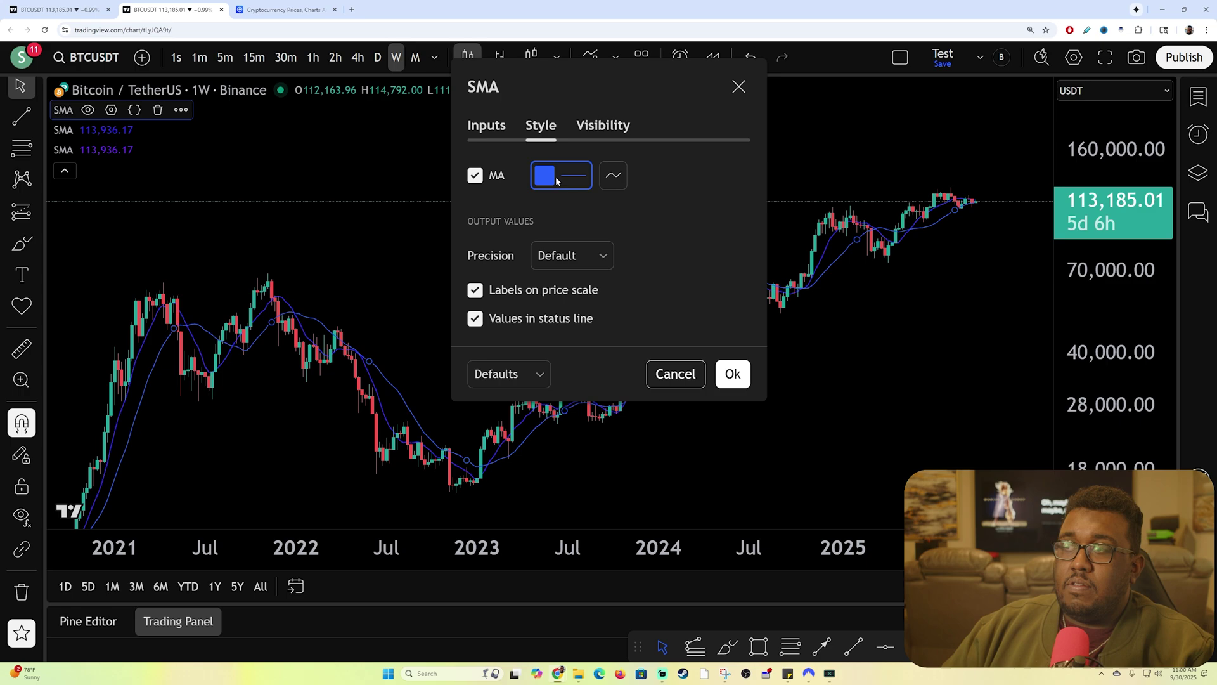
left_click(552, 175)
left_click(602, 228)
left_click(704, 477)
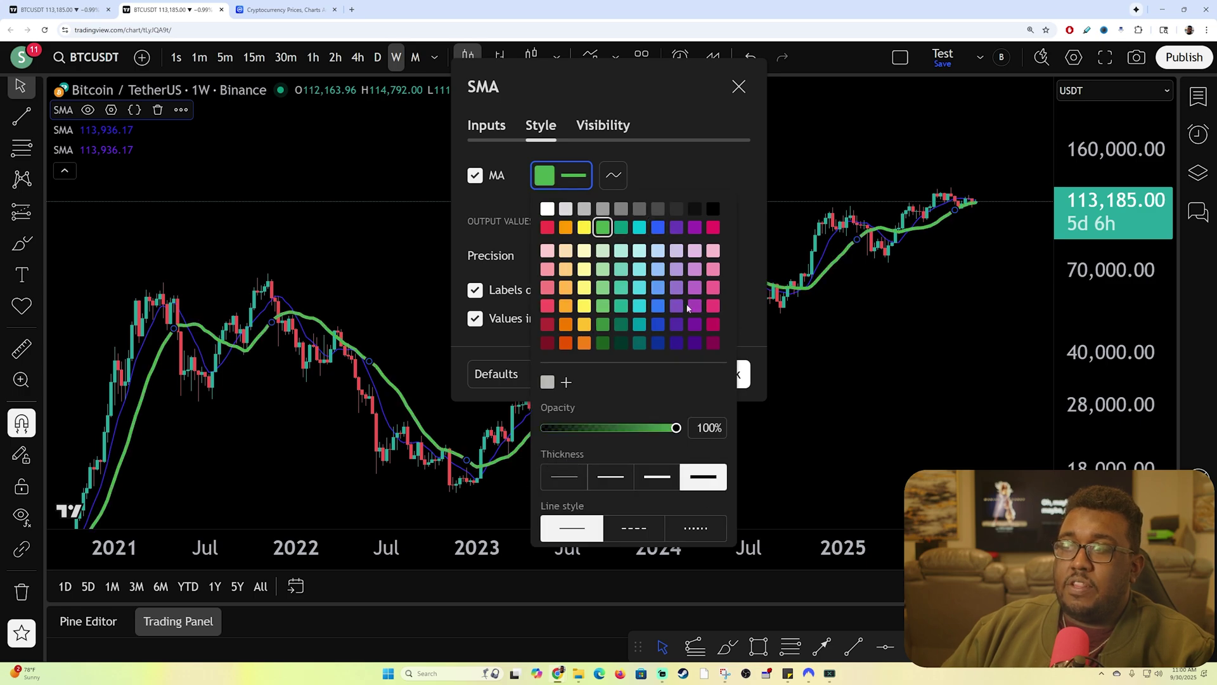
left_click(660, 132)
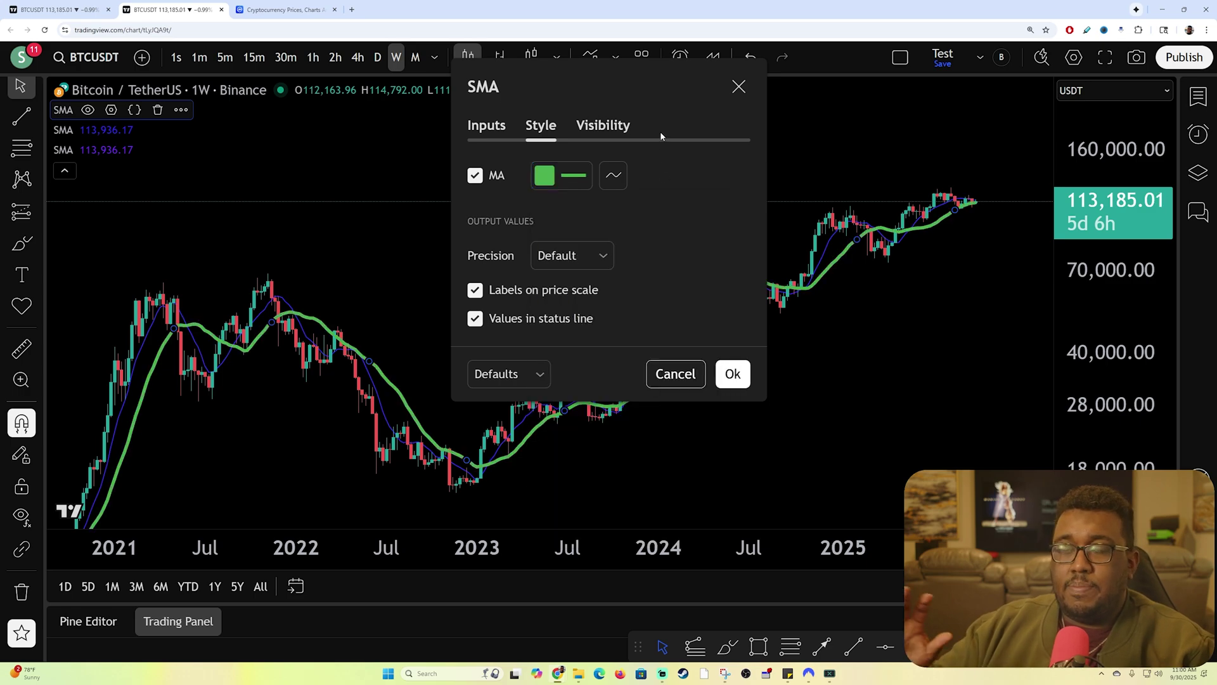
Apply the first SMA's styling and make the second SMA a thickest-width light-blue line.
left_click(732, 373)
mouse_move(63, 129)
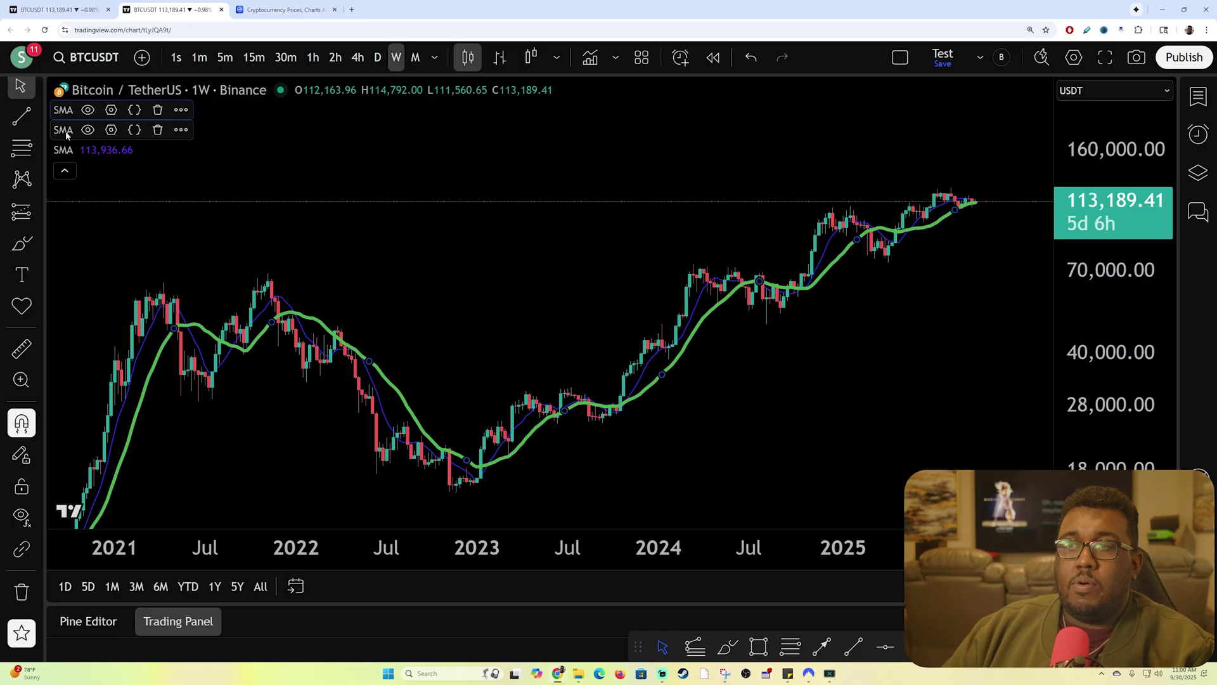
left_click(110, 129)
left_click(562, 298)
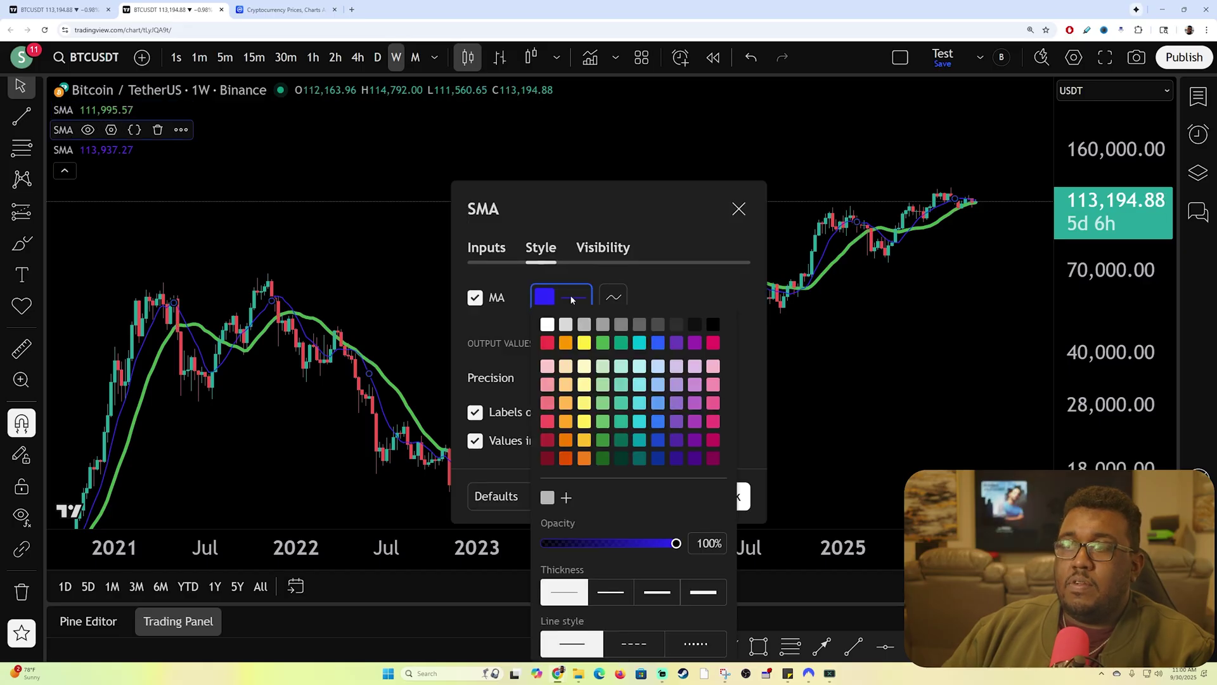
left_click(640, 343)
left_click(703, 593)
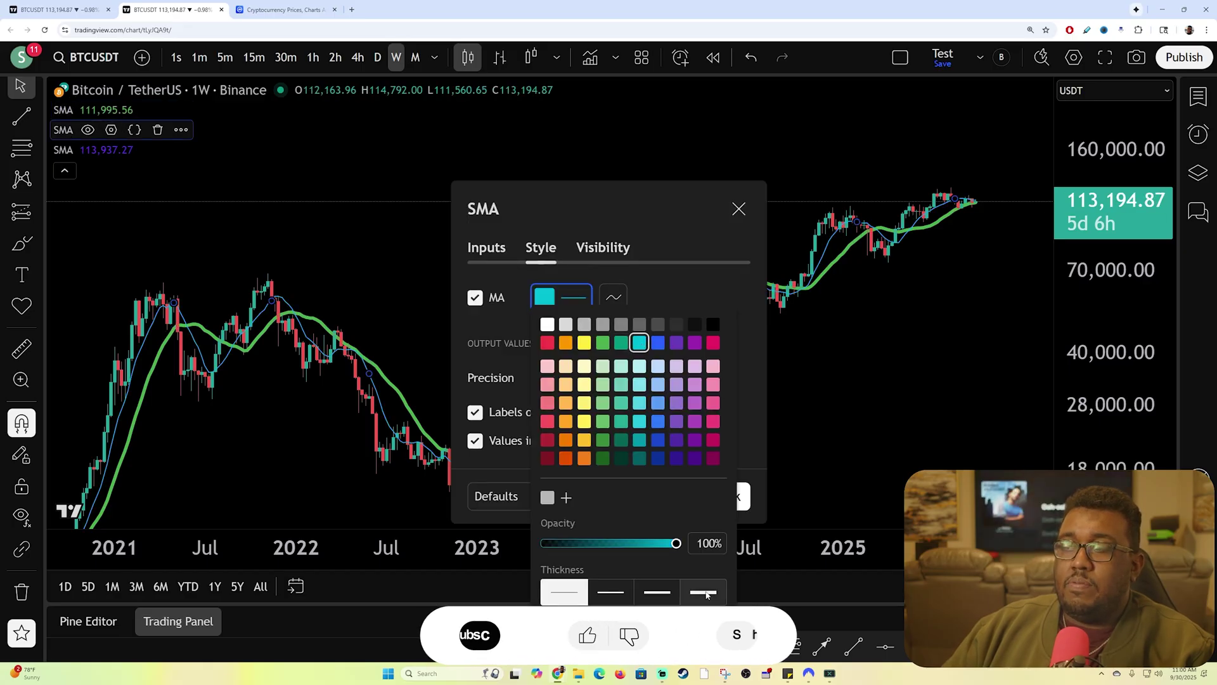
Set the second SMA's length to 50 and apply the settings.
left_click(487, 248)
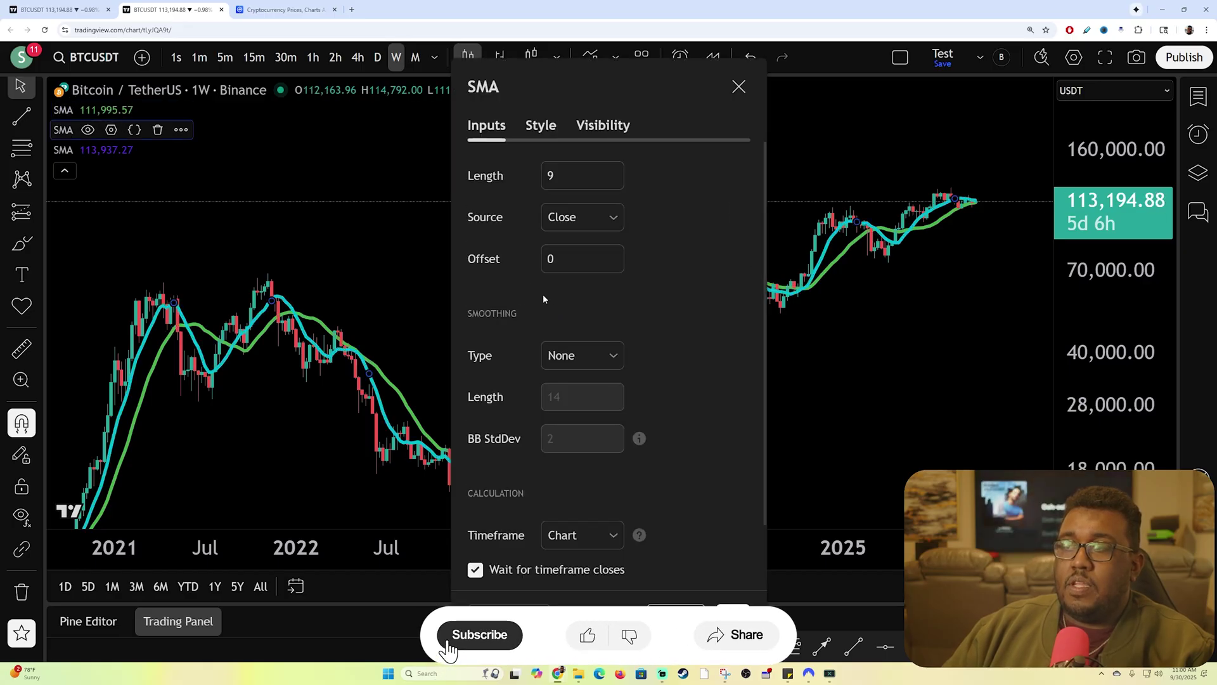
double_click(567, 175)
type("50")
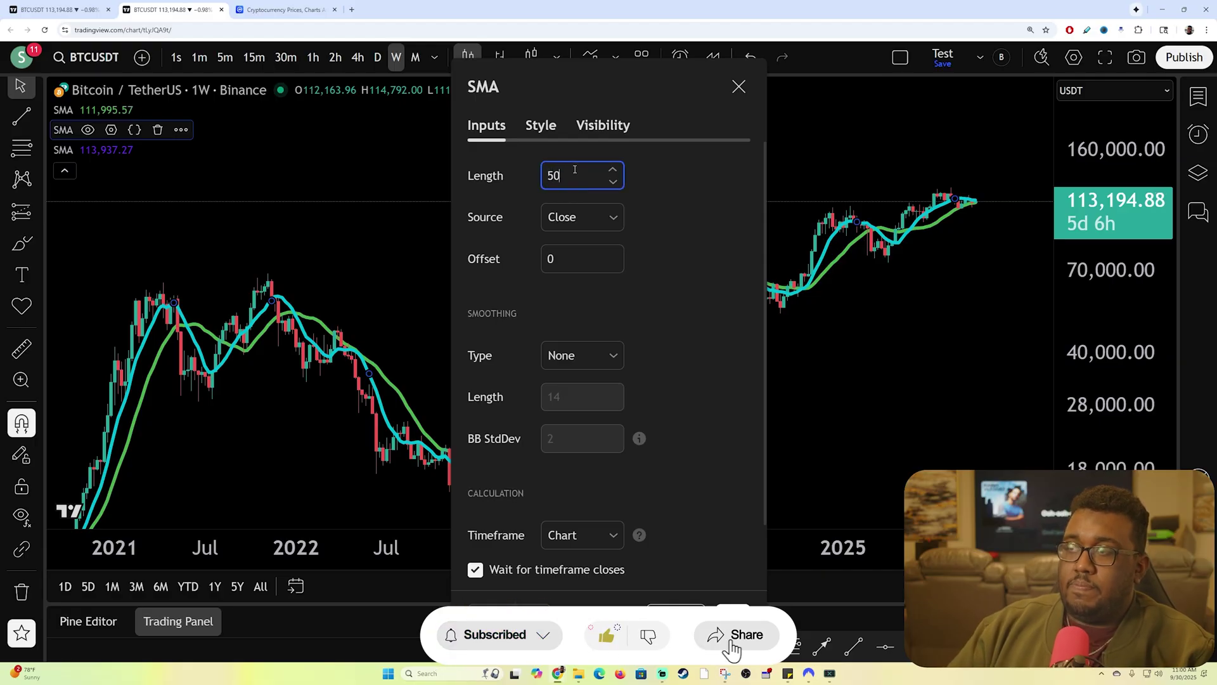
key("Return")
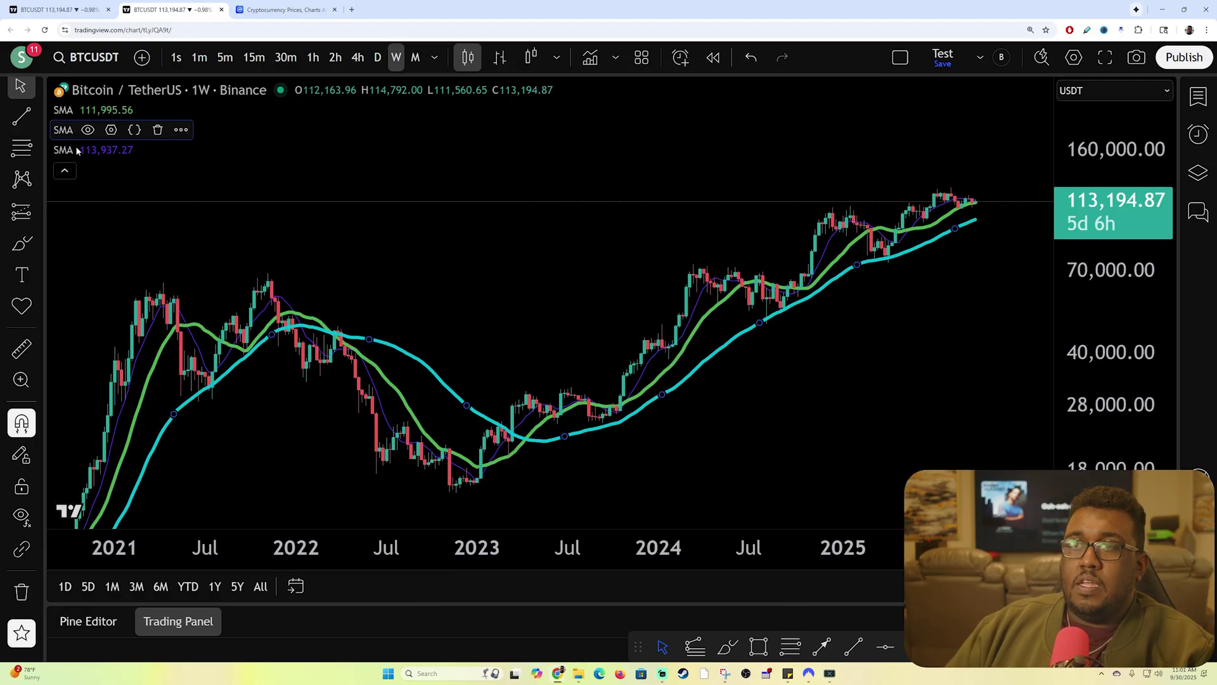
Make the third SMA a yellow line at maximum thickness and confirm its settings.
left_click(110, 150)
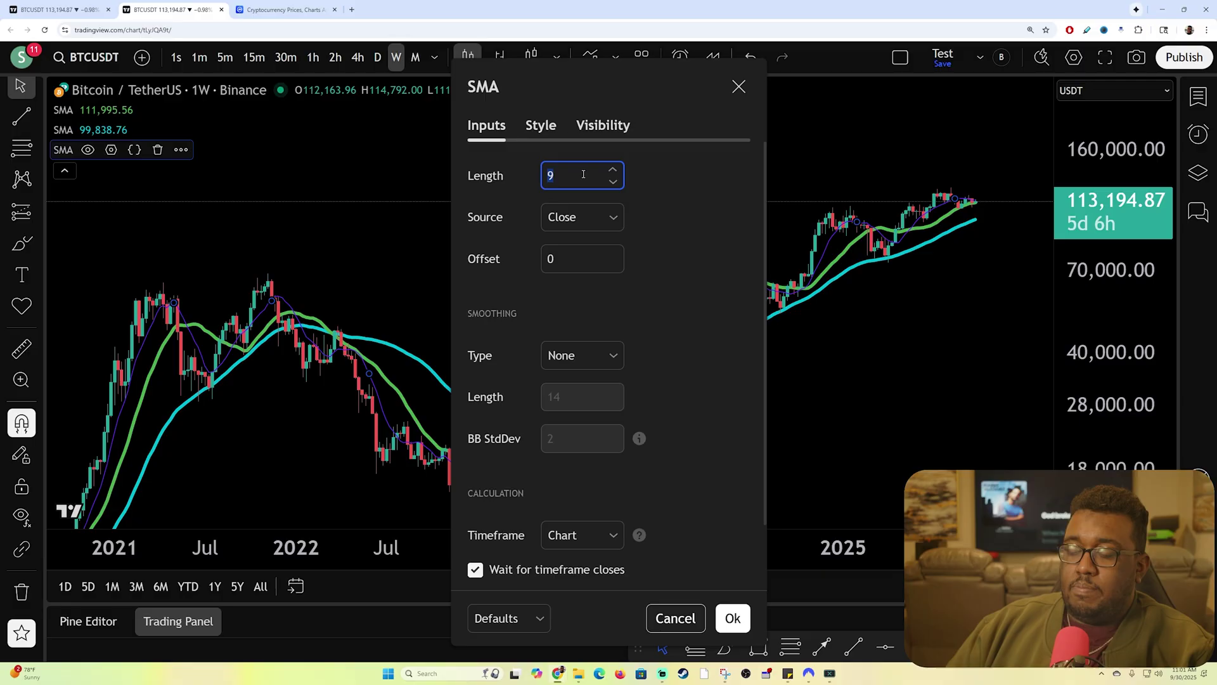
left_click(540, 125)
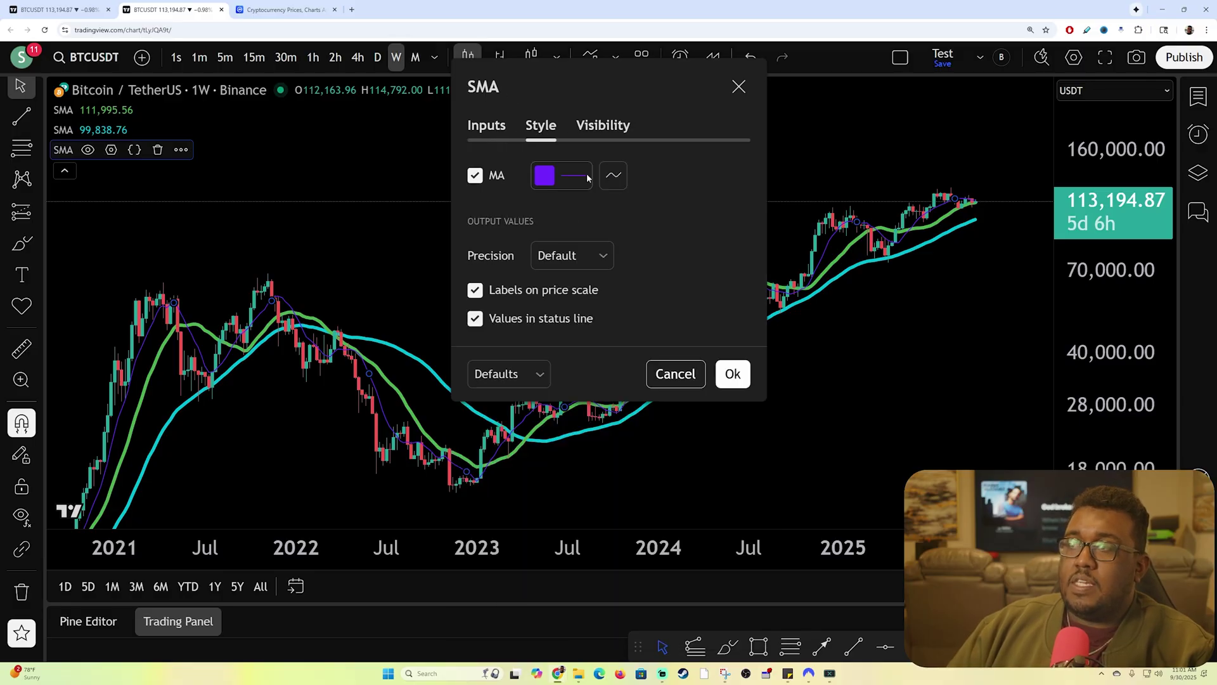
left_click(548, 175)
left_click(584, 227)
left_click(704, 478)
left_click(705, 167)
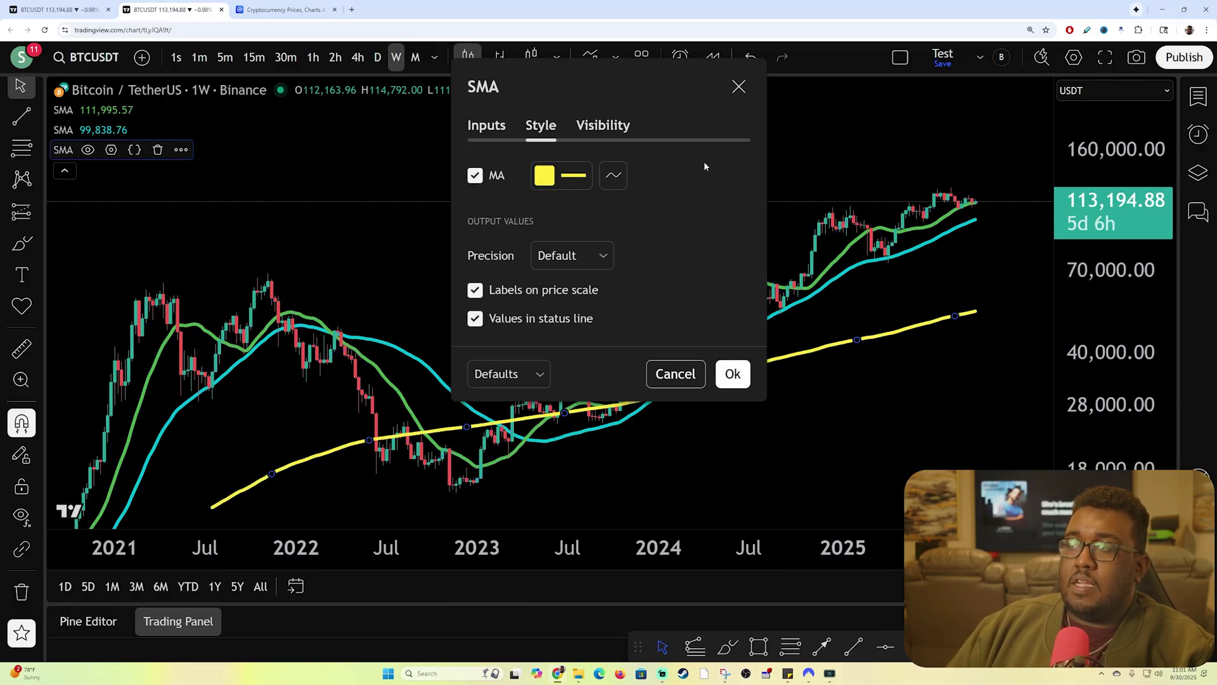
left_click(732, 373)
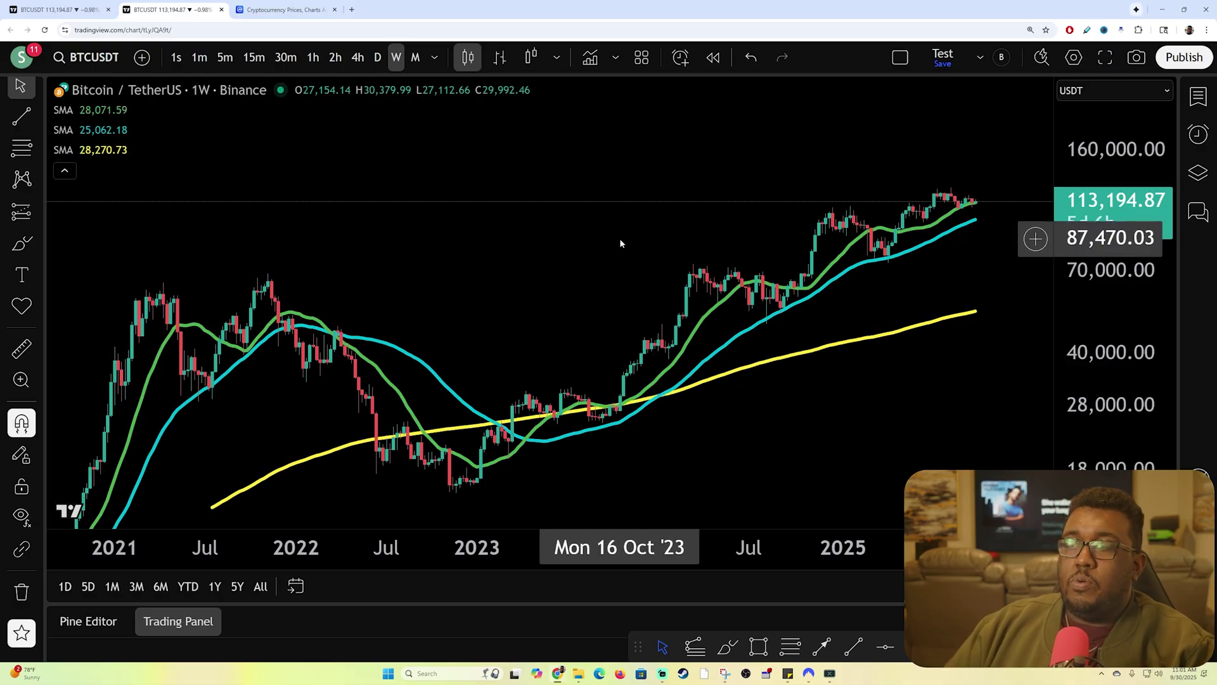
scroll(935, 427, "up", 3)
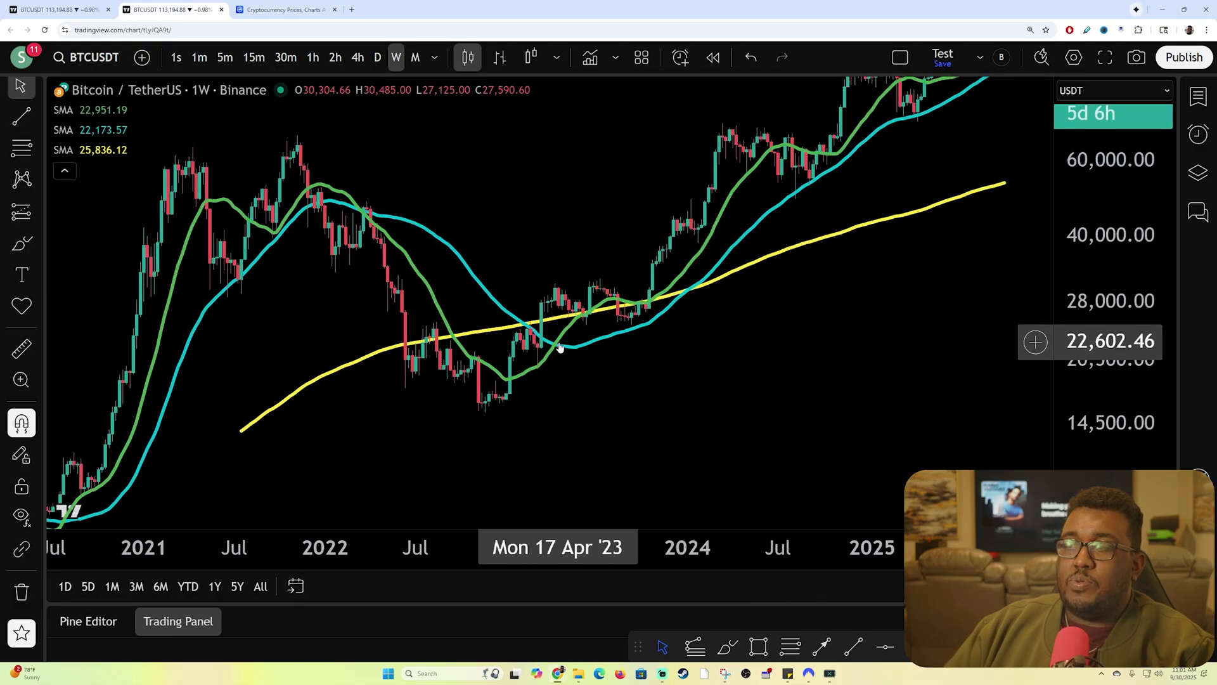
scroll(646, 374, "up", 2)
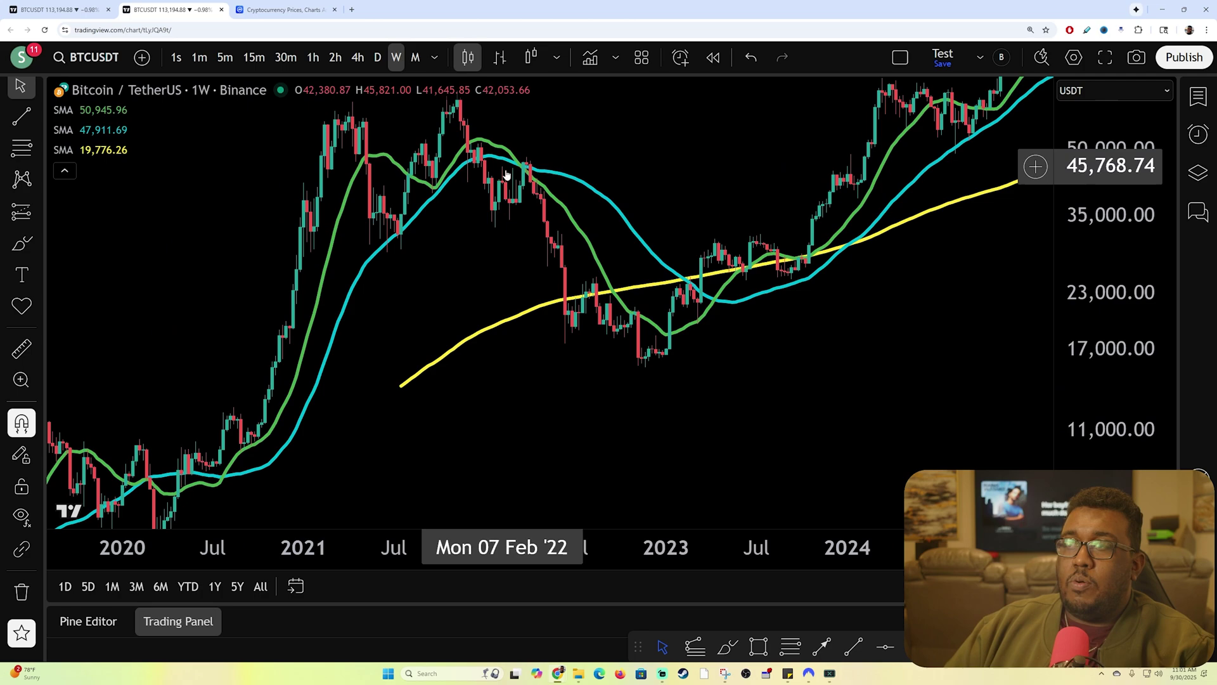
mouse_move(448, 238)
left_mouse_down()
mouse_move(407, 381)
mouse_move(515, 361)
left_mouse_up()
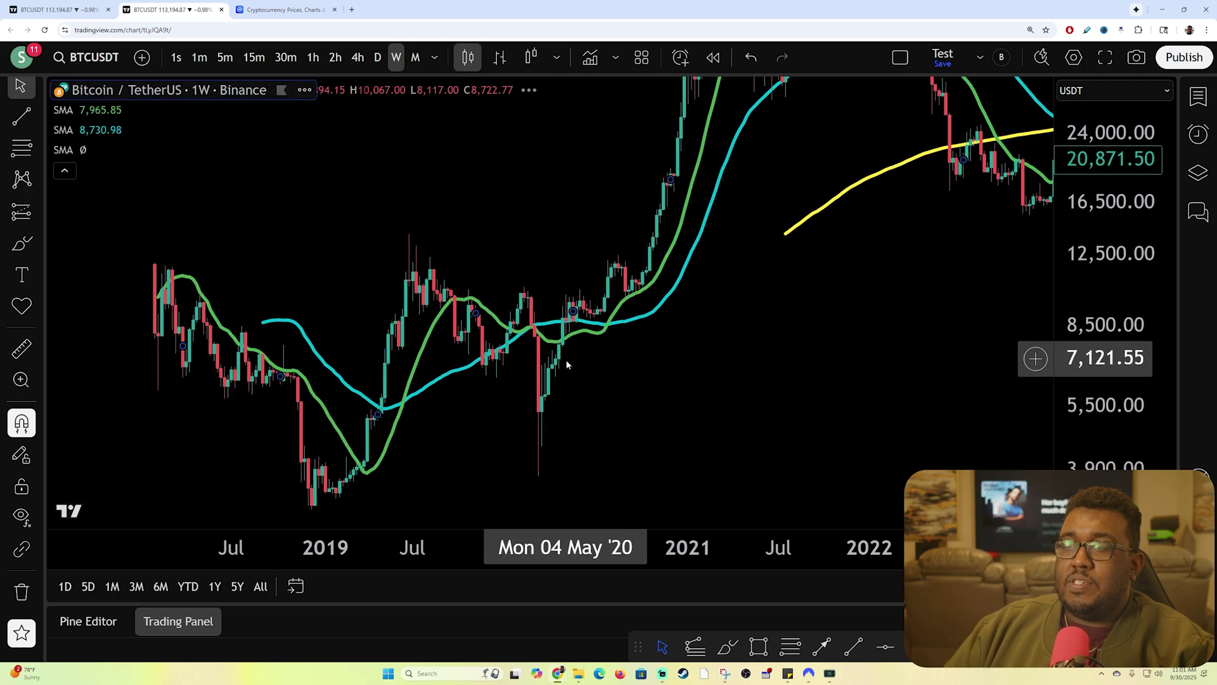
scroll(400, 362, "down", 2)
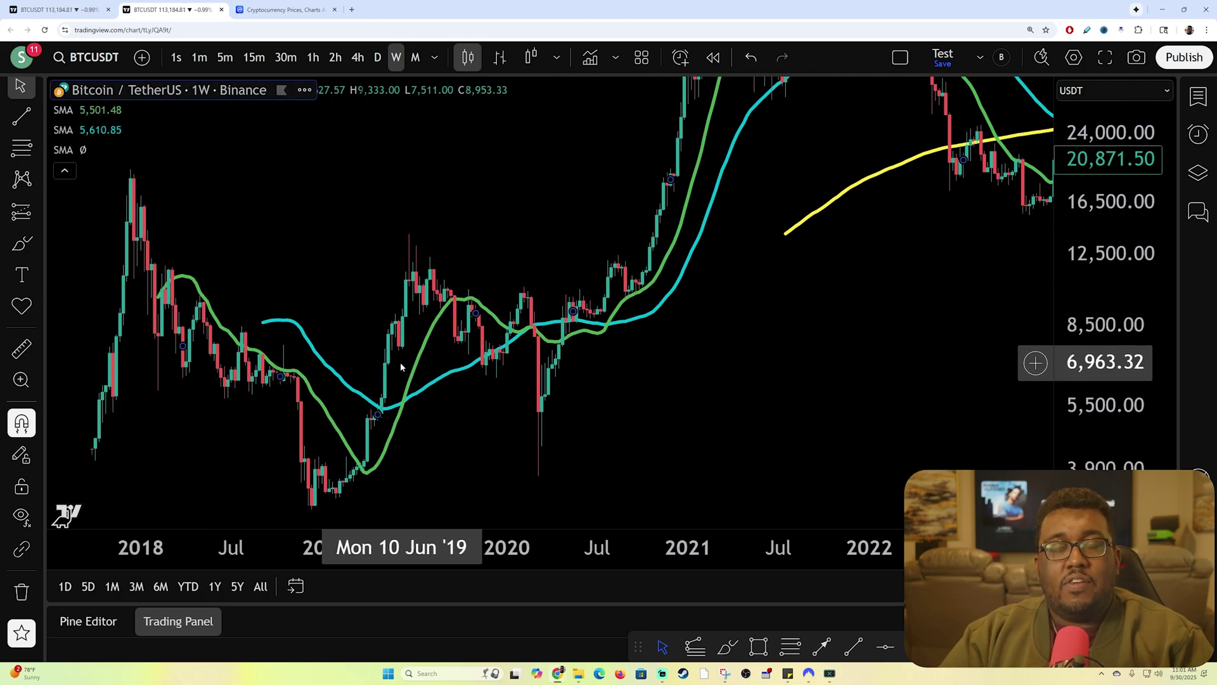